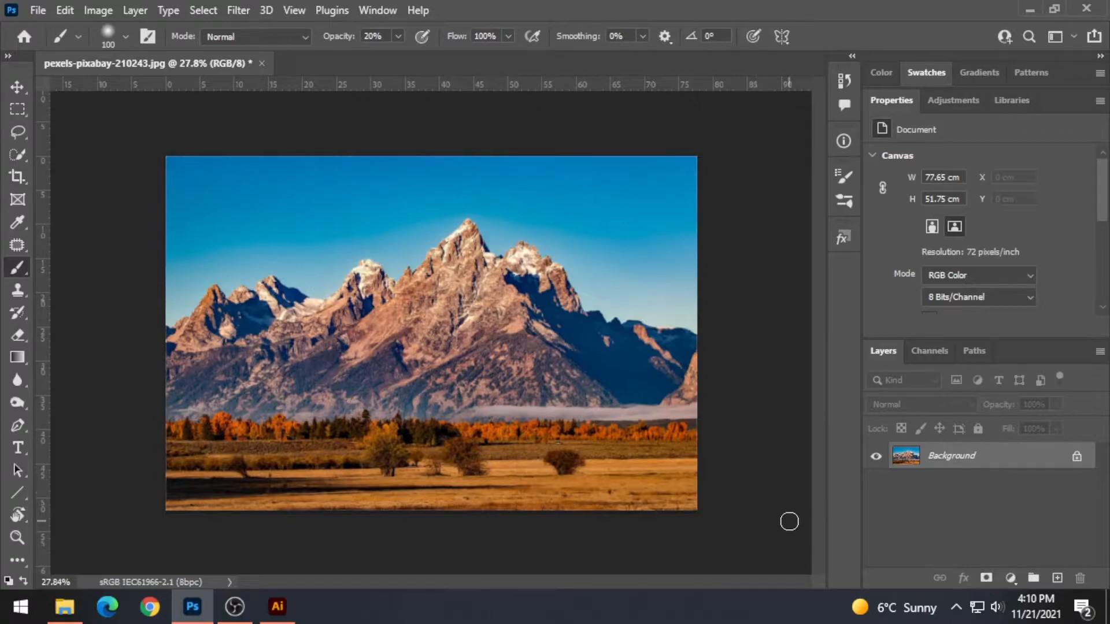
- Open Neural Filters for the mountain photo and enable the Landscape Mixer filter
left_click(250, 11)
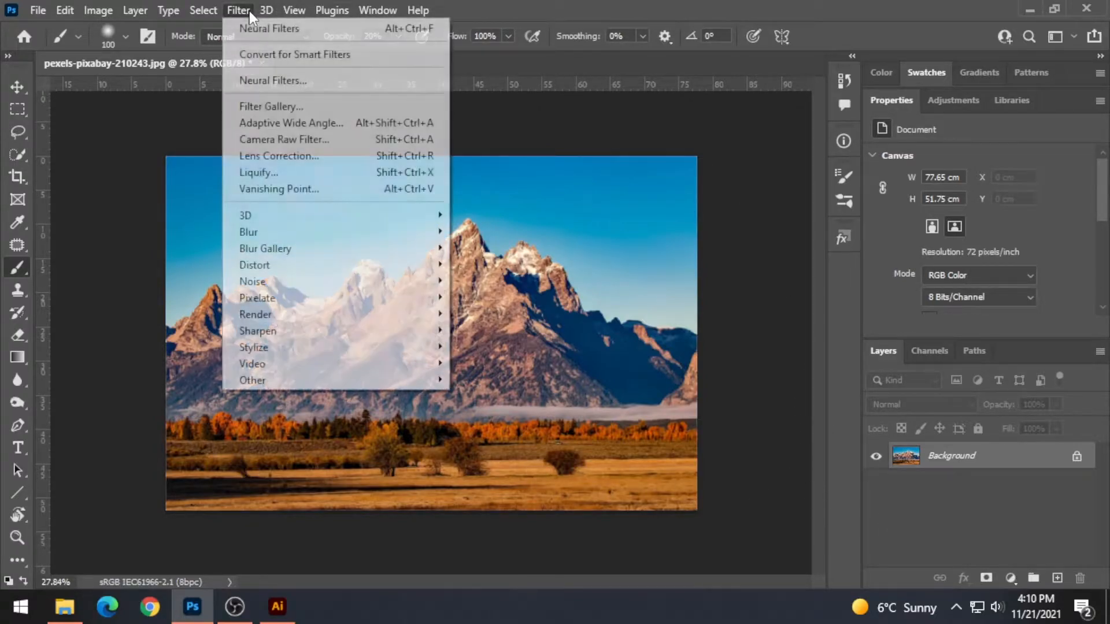
left_click(289, 82)
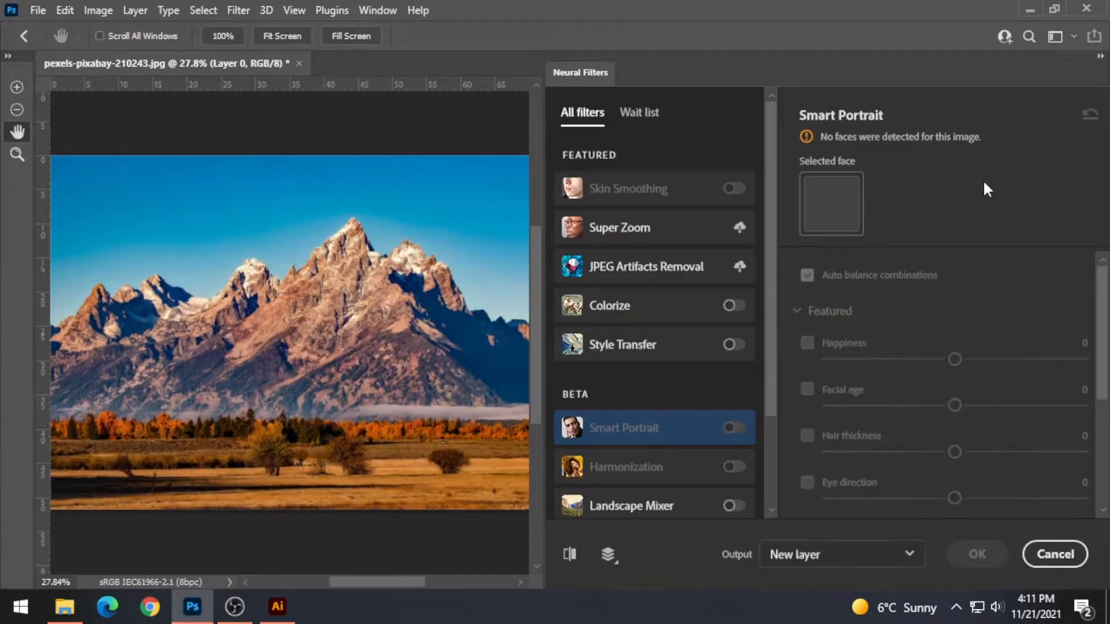
scroll(664, 303, "down", 2)
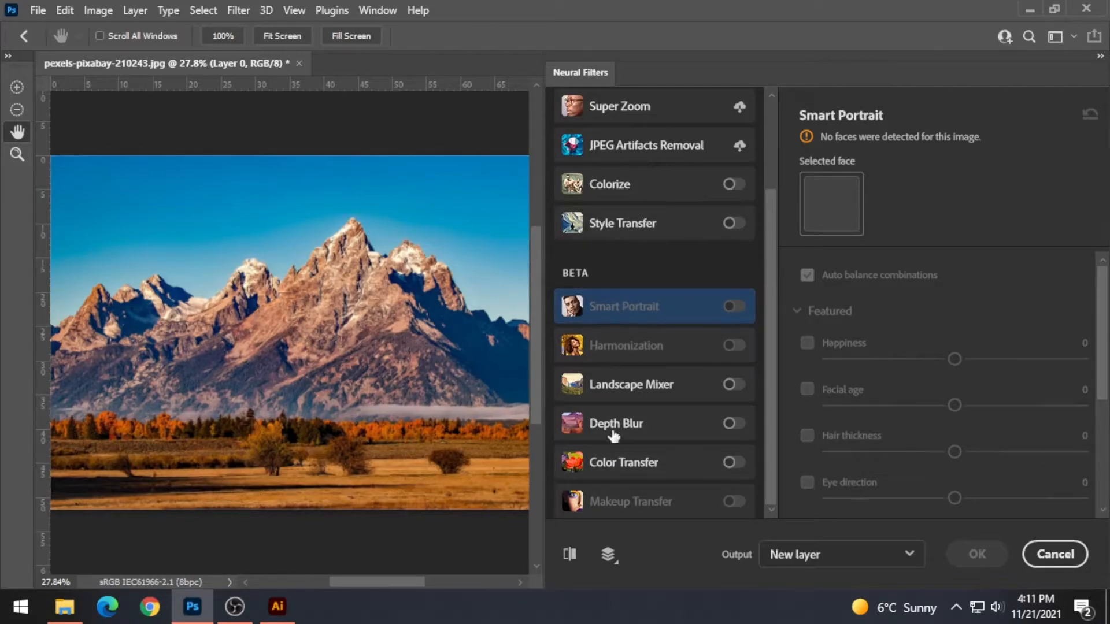
left_click(733, 385)
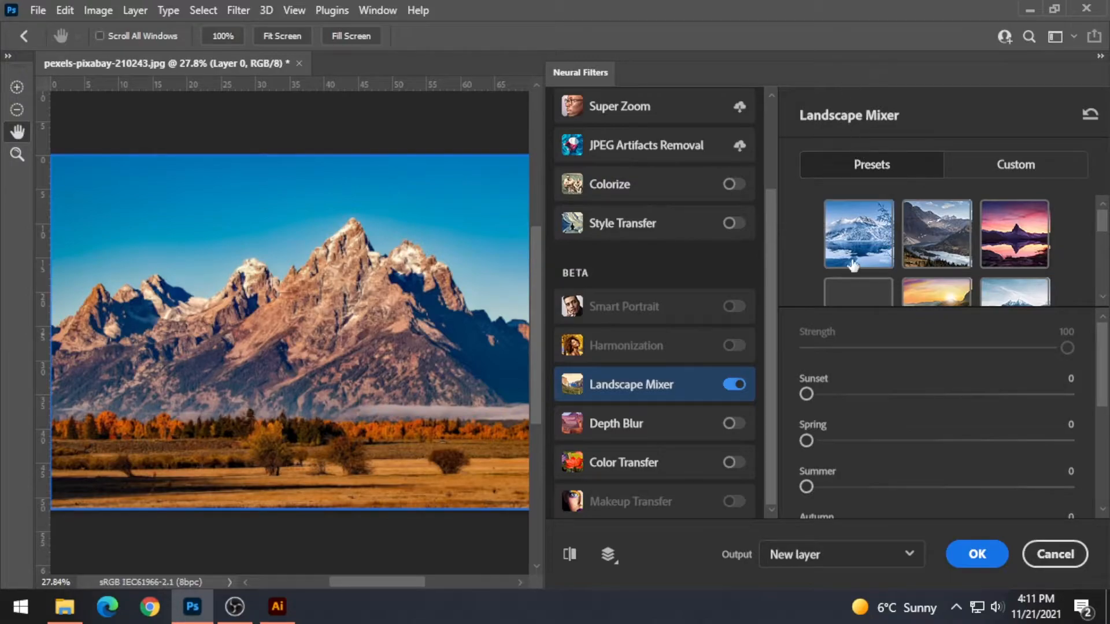
- Review the Landscape Mixer presets, the strength and season sliders, and the subject options
scroll(1015, 243, "down", 1)
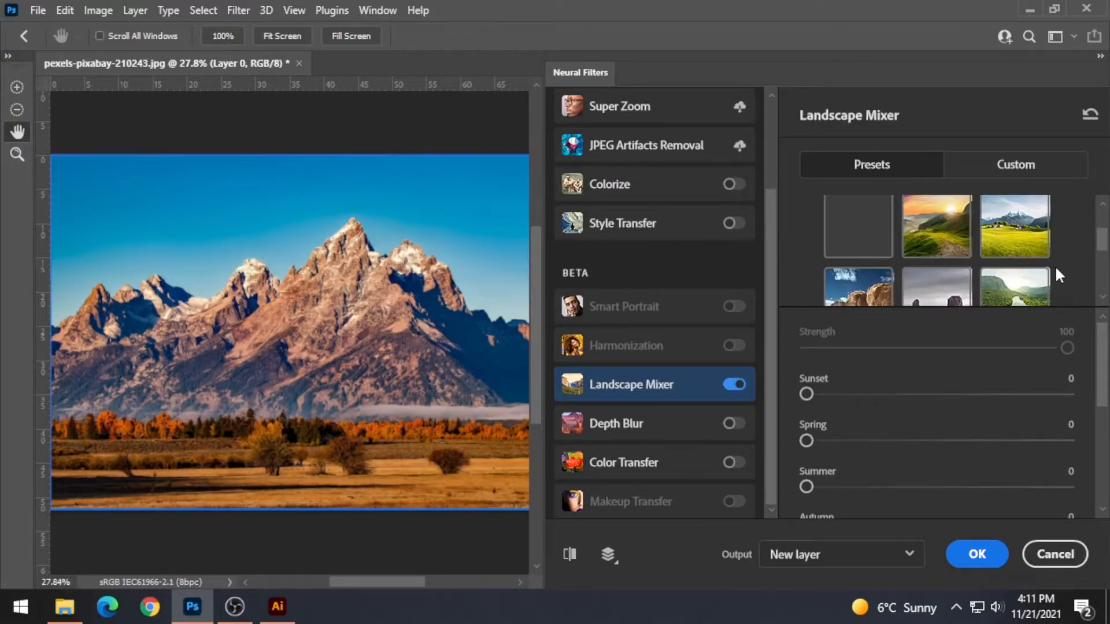
scroll(1054, 265, "down", 1)
scroll(1065, 270, "down", 1)
scroll(969, 432, "down", 2)
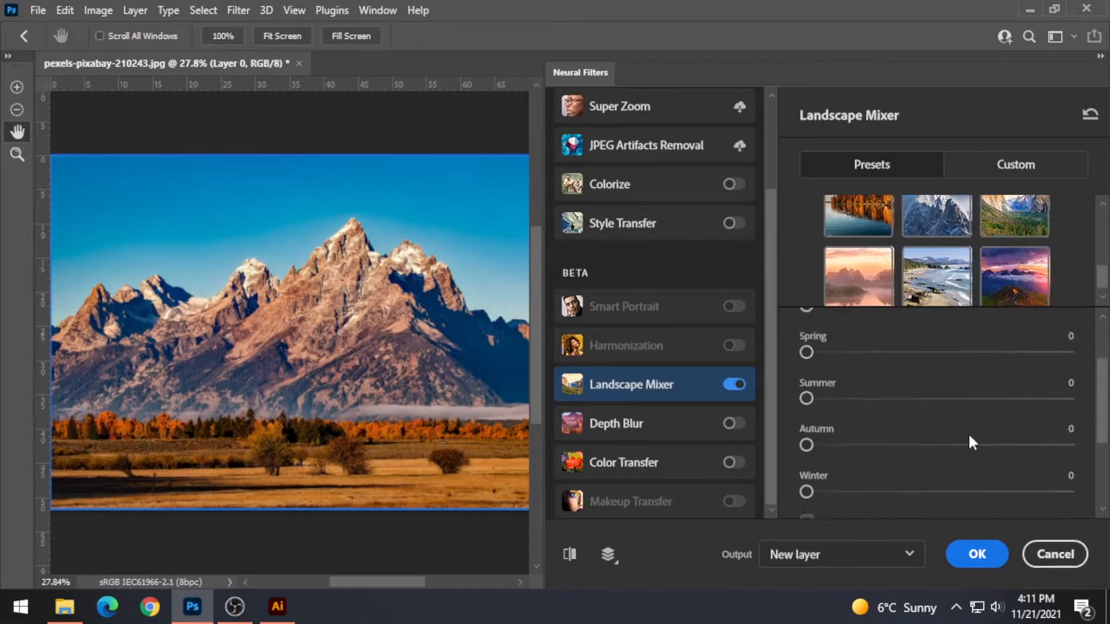
scroll(958, 430, "up", 2)
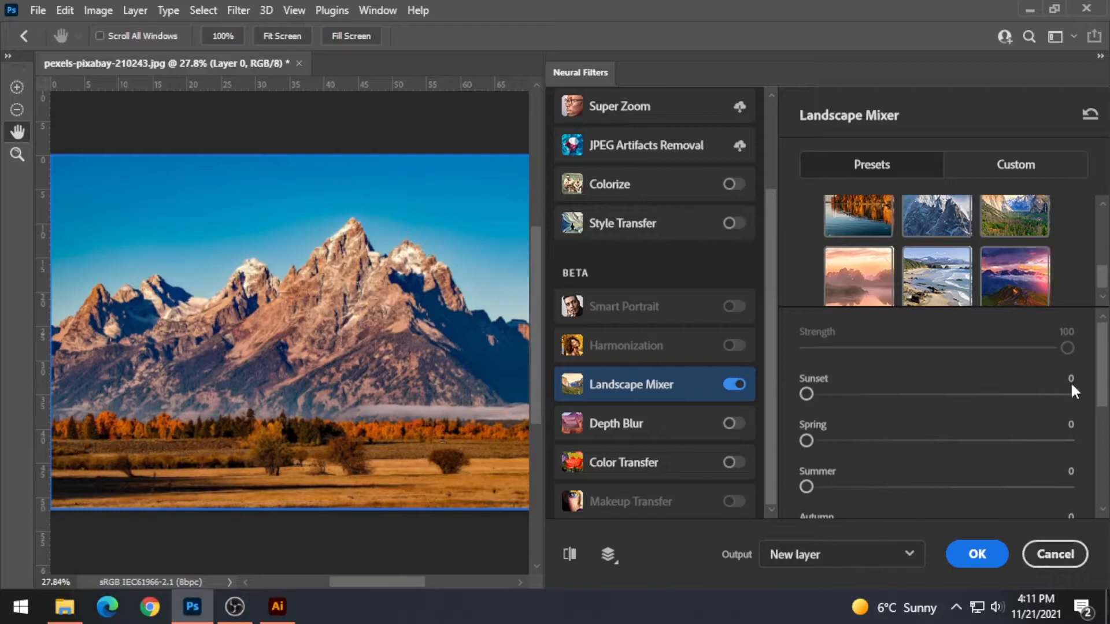
scroll(866, 398, "down", 2)
scroll(821, 433, "down", 2)
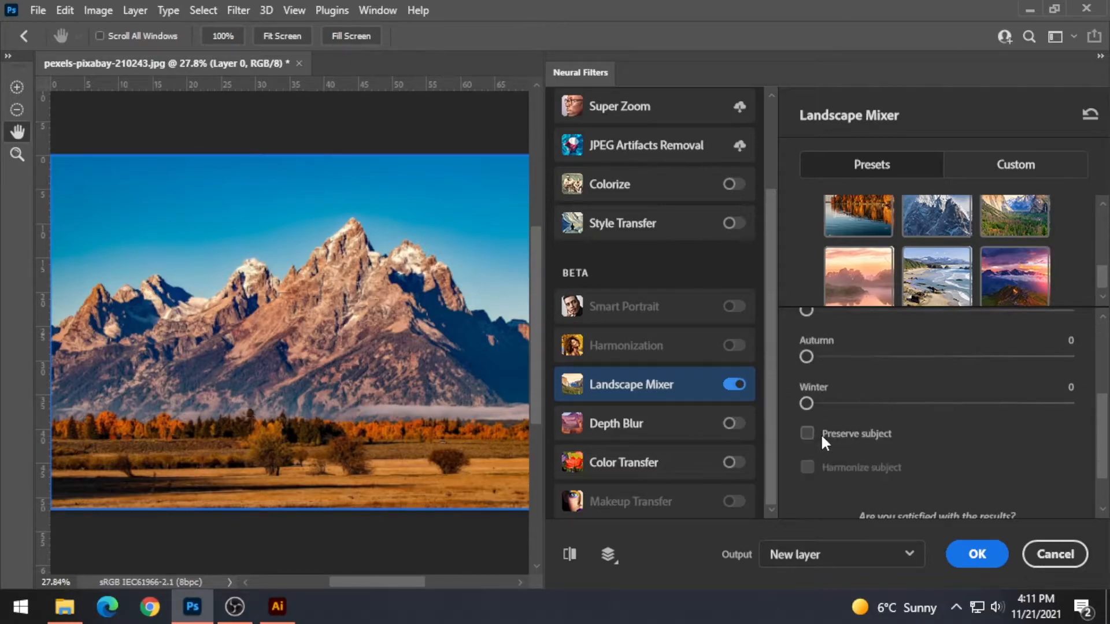
scroll(975, 434, "down", 2)
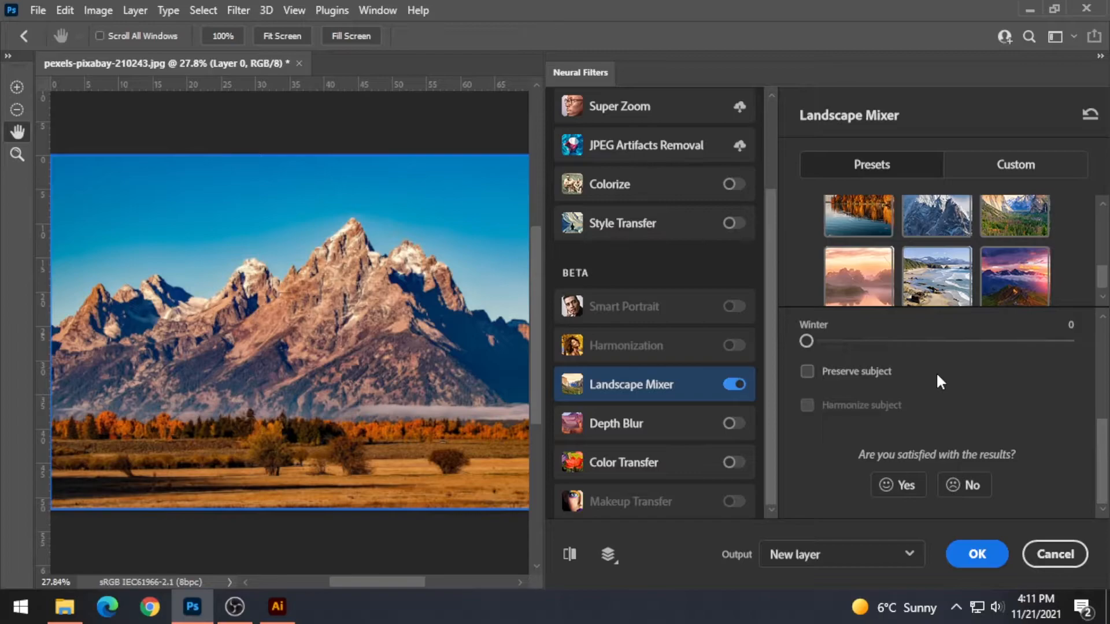
scroll(1000, 353, "up", 8)
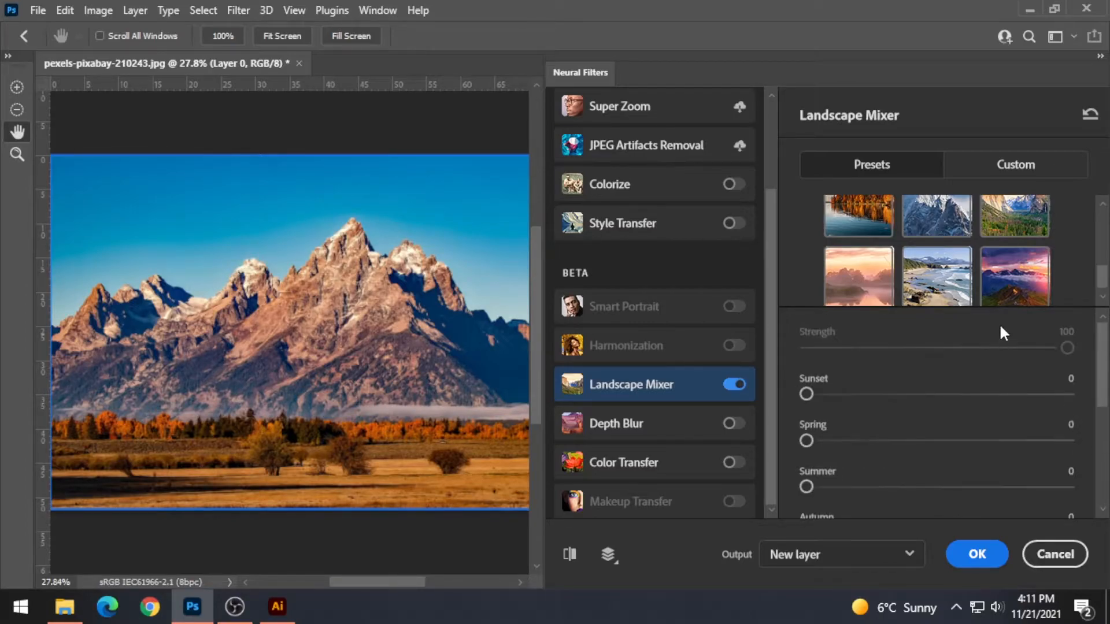
scroll(1003, 272, "down", 3)
scroll(1014, 253, "up", 2)
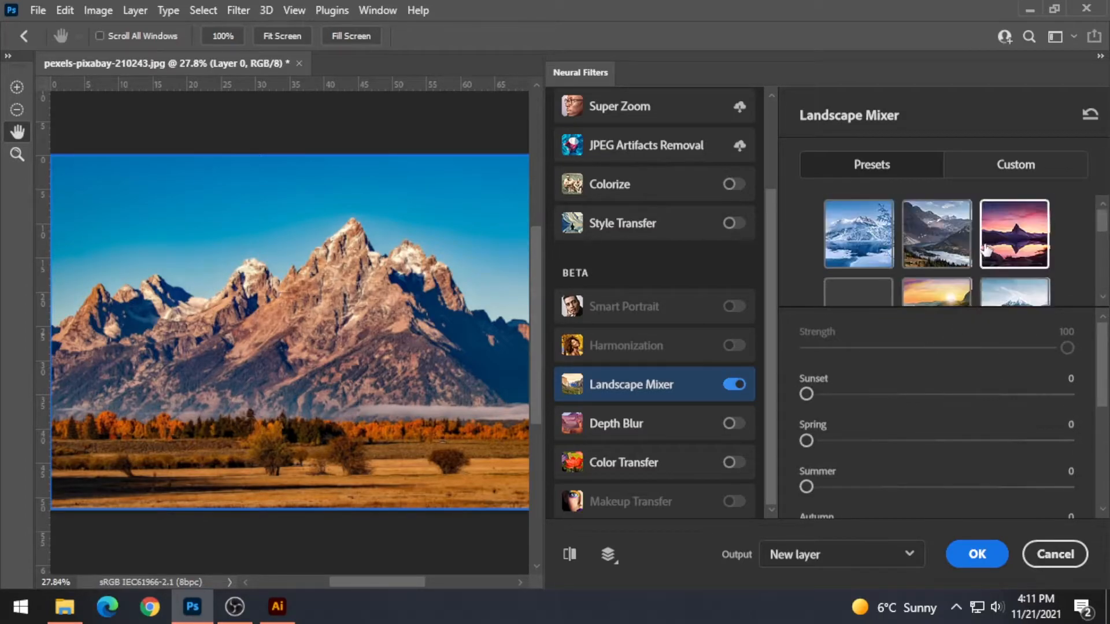
scroll(1049, 249, "down", 4)
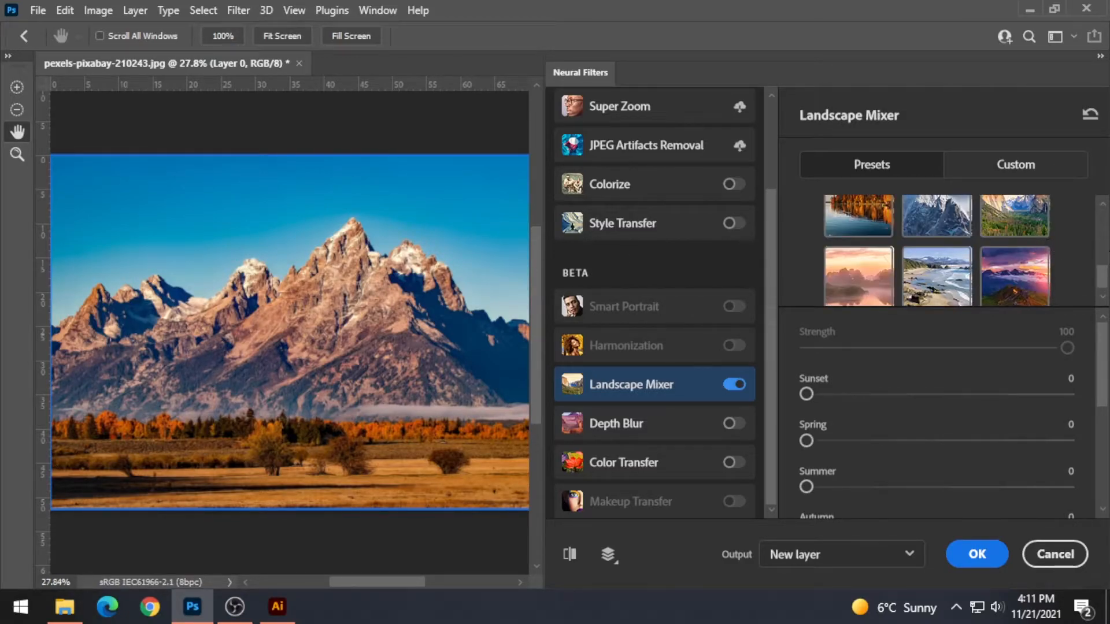
- Try the snowy rocky peak preset and the green river valley preset on the landscape
scroll(1104, 283, "up", 1)
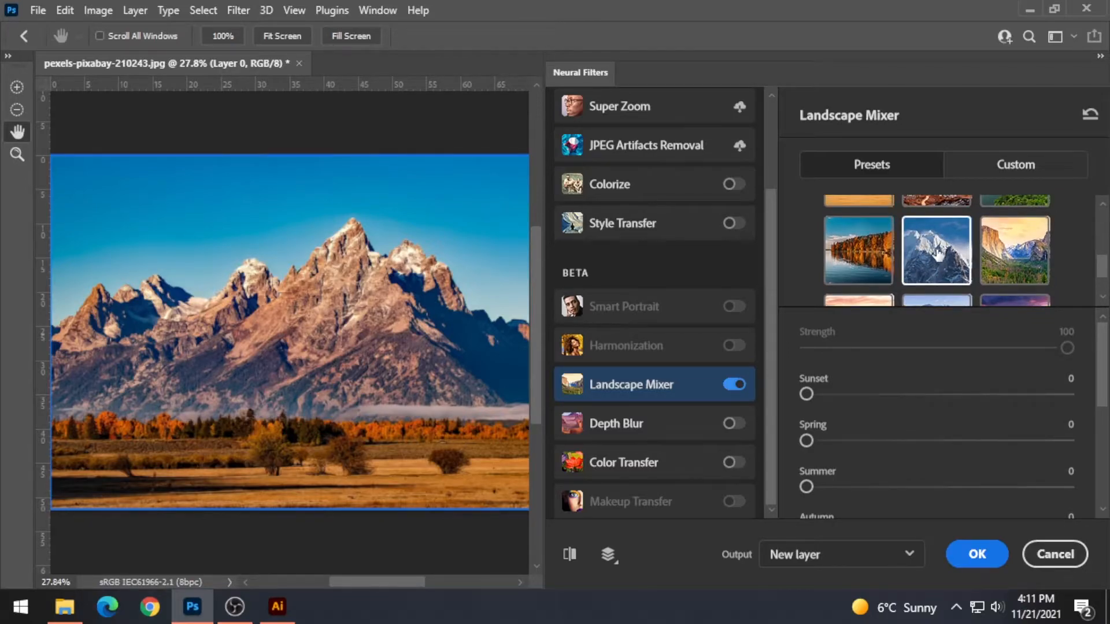
left_click(939, 257)
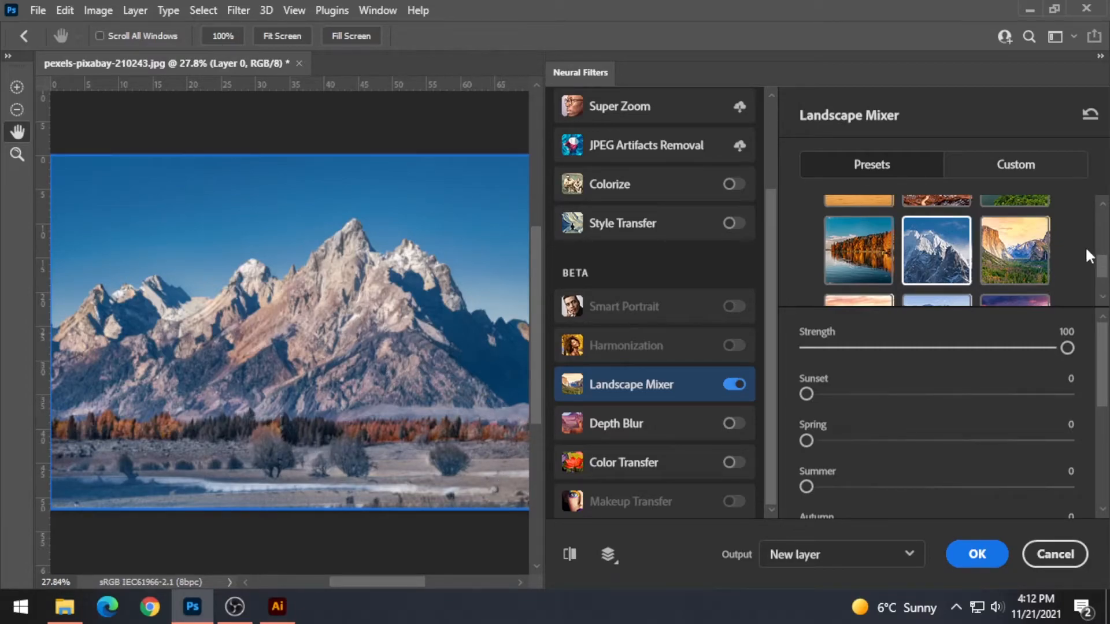
scroll(1103, 272, "down", 2)
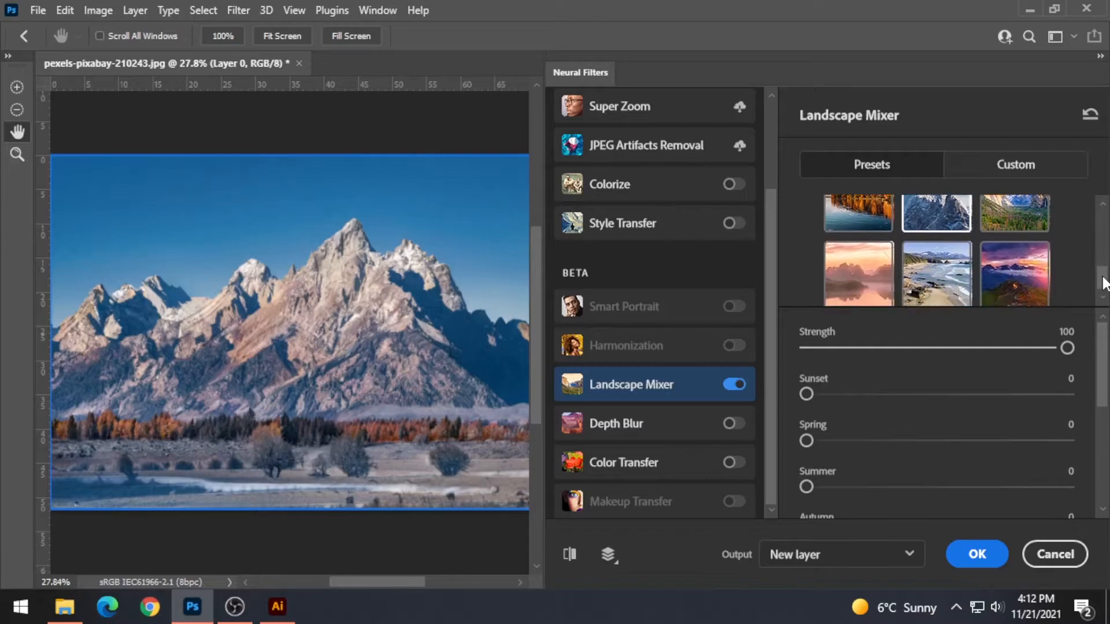
scroll(1104, 271, "up", 2)
scroll(1103, 266, "up", 3)
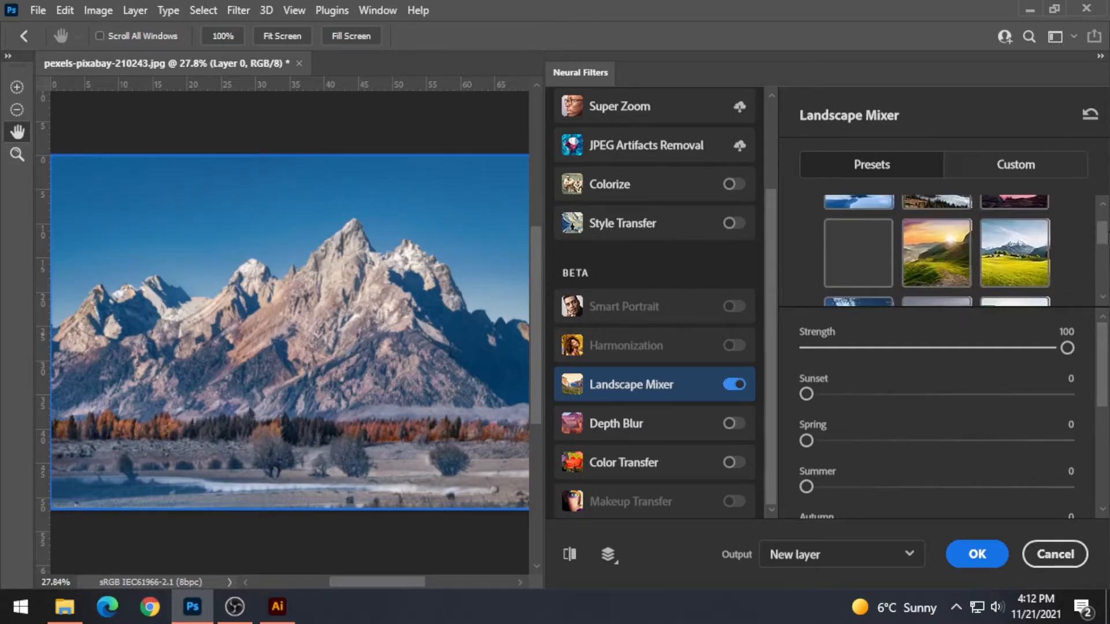
scroll(1102, 248, "down", 4)
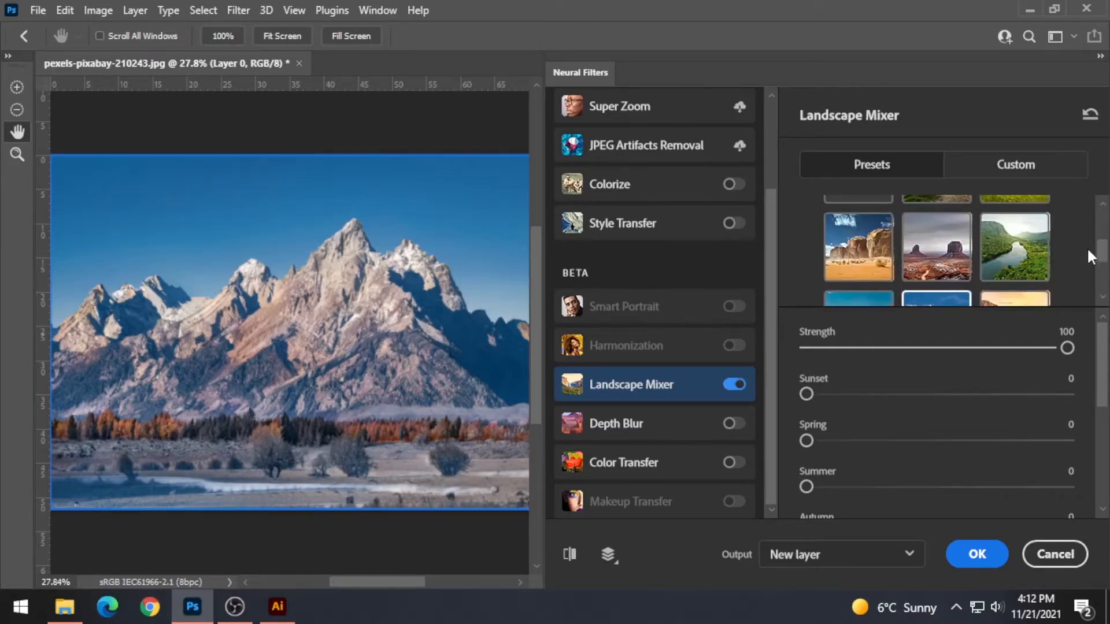
left_click(1017, 248)
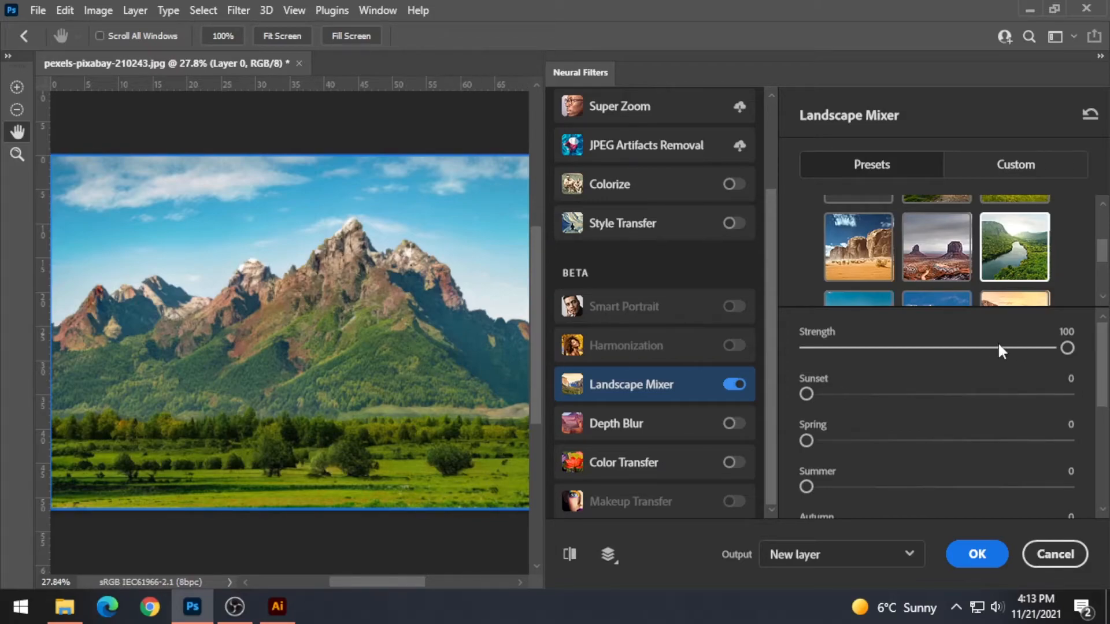
- Apply the pink and purple sunset preset with the reflected peak, outputting the result to a new layer
scroll(1014, 254, "up", 2)
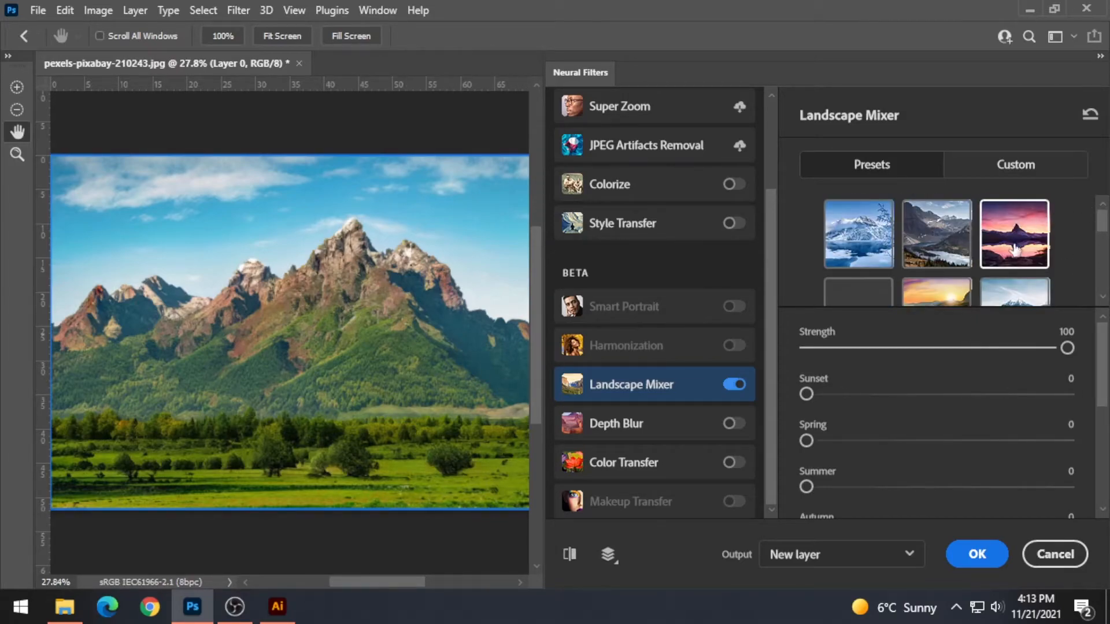
left_click(1015, 245)
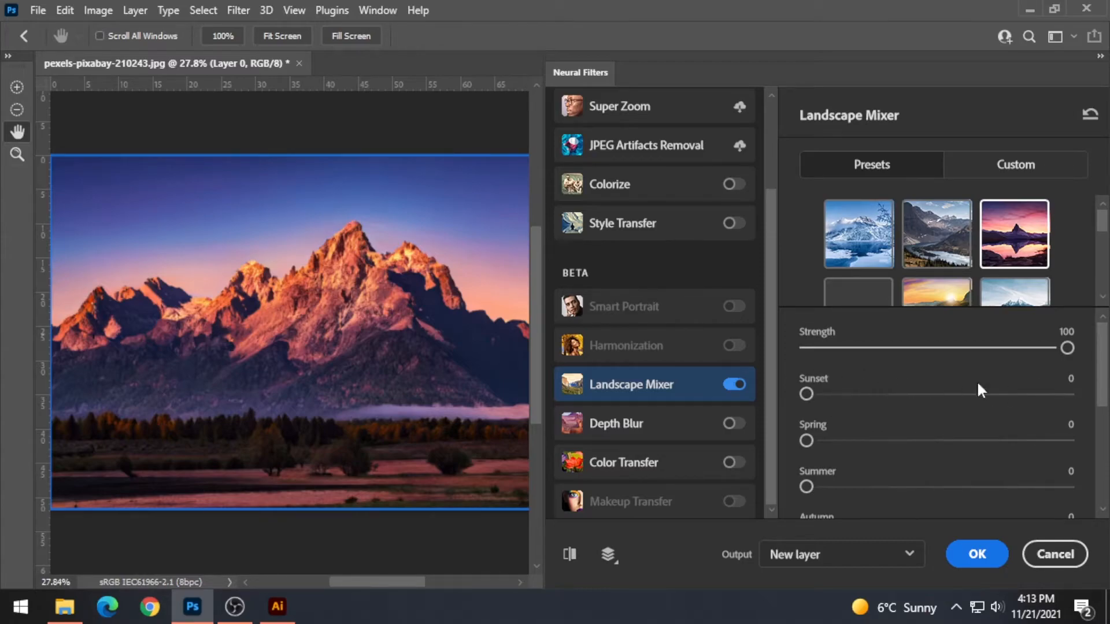
scroll(913, 440, "down", 2)
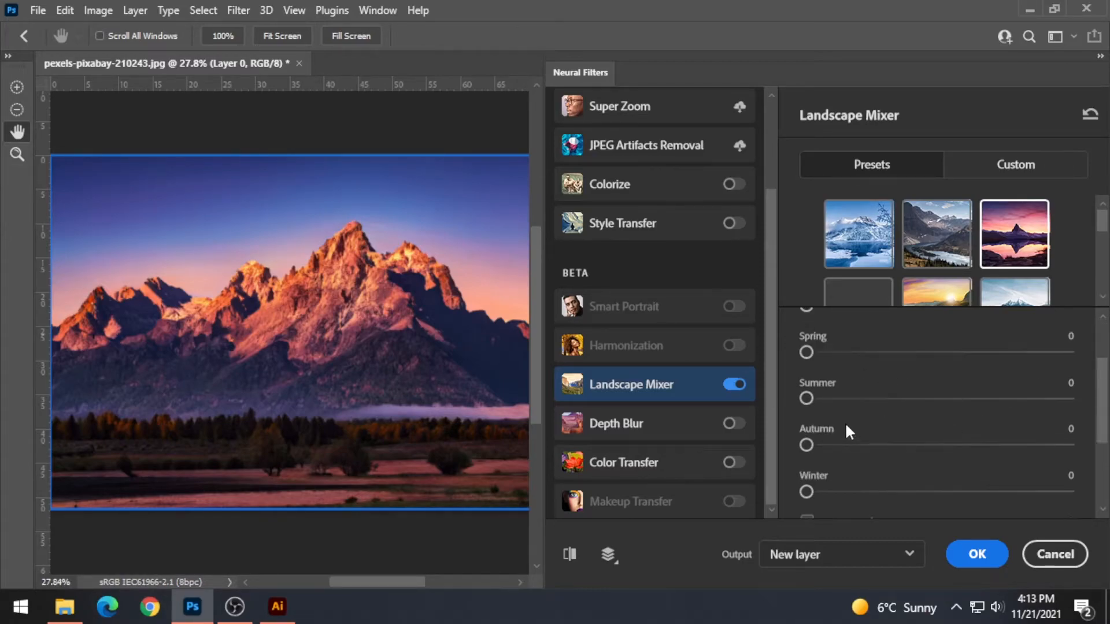
scroll(855, 451, "down", 2)
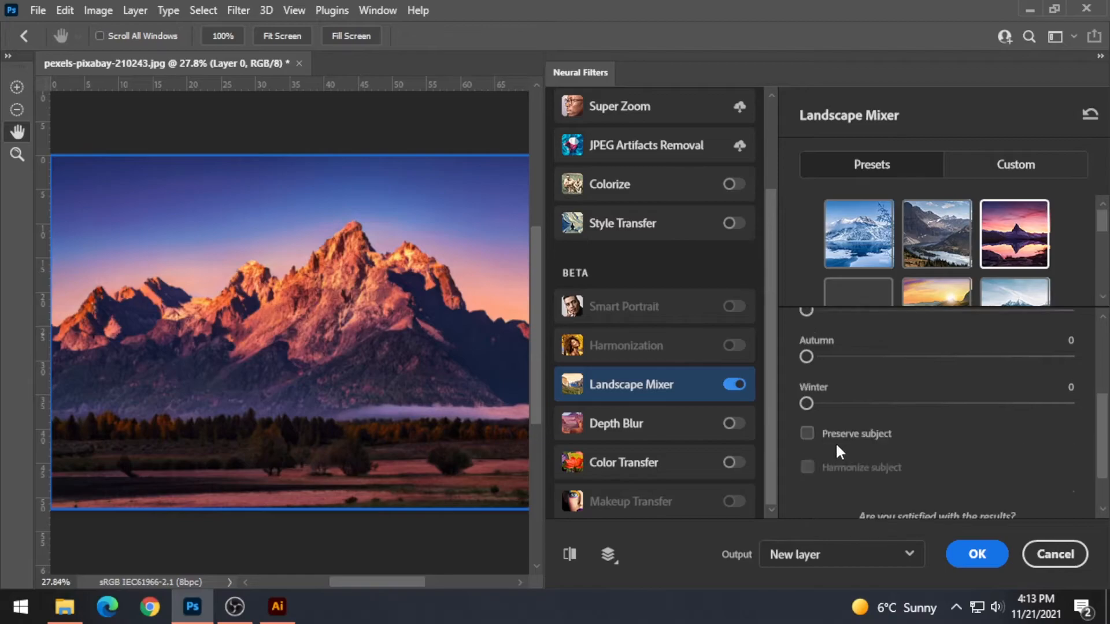
scroll(977, 491, "down", 2)
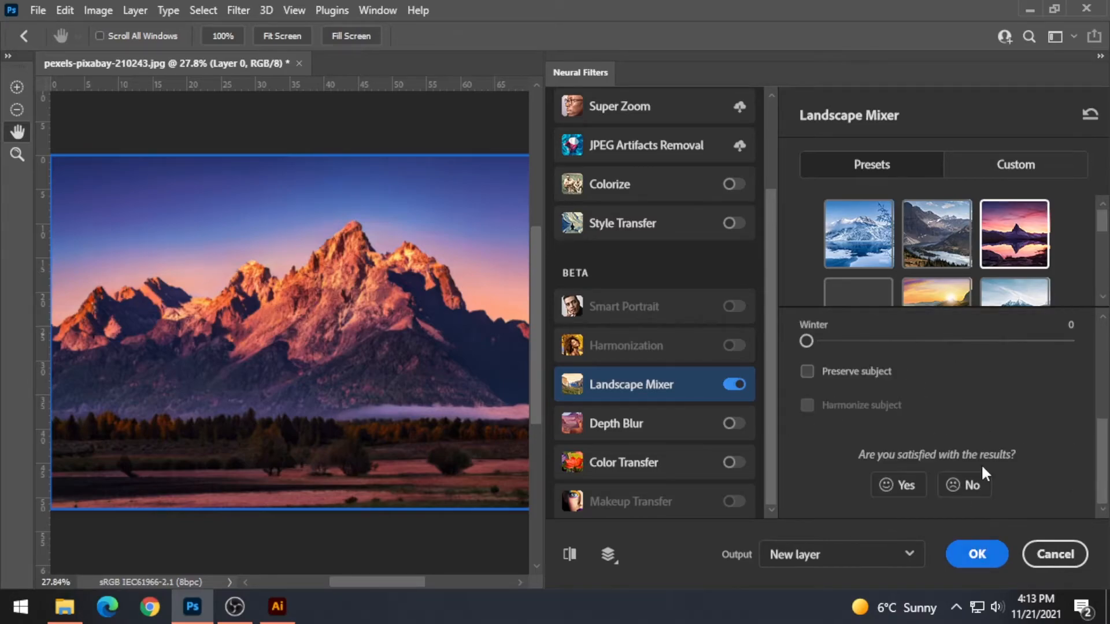
left_click(977, 554)
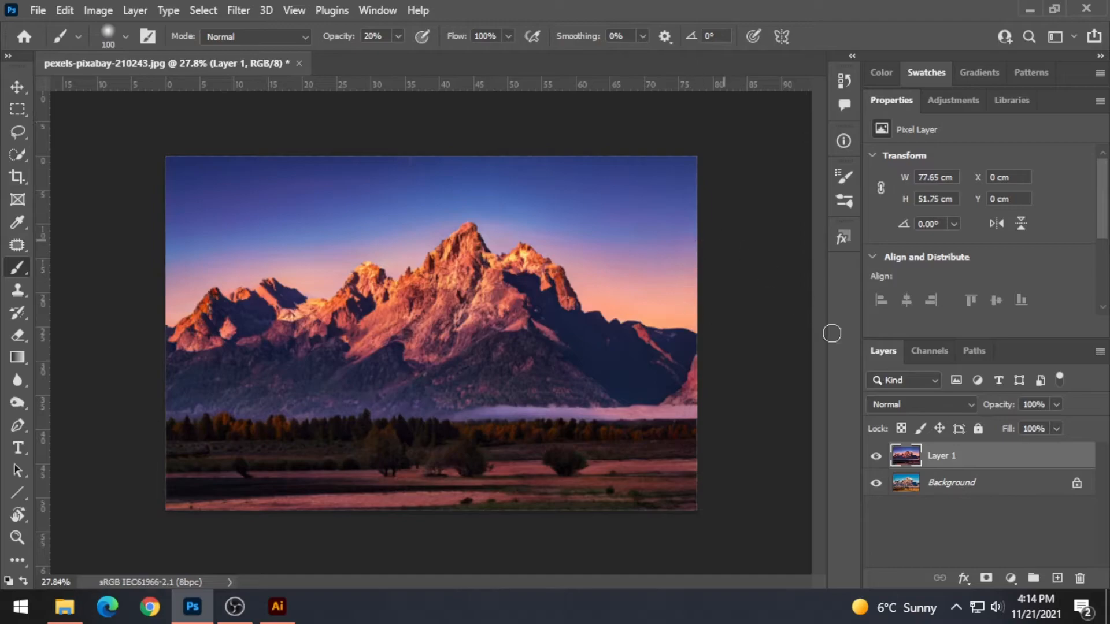
- Compare the whole image before and after the filter by toggling the visibility of Layer 1
left_click(876, 457)
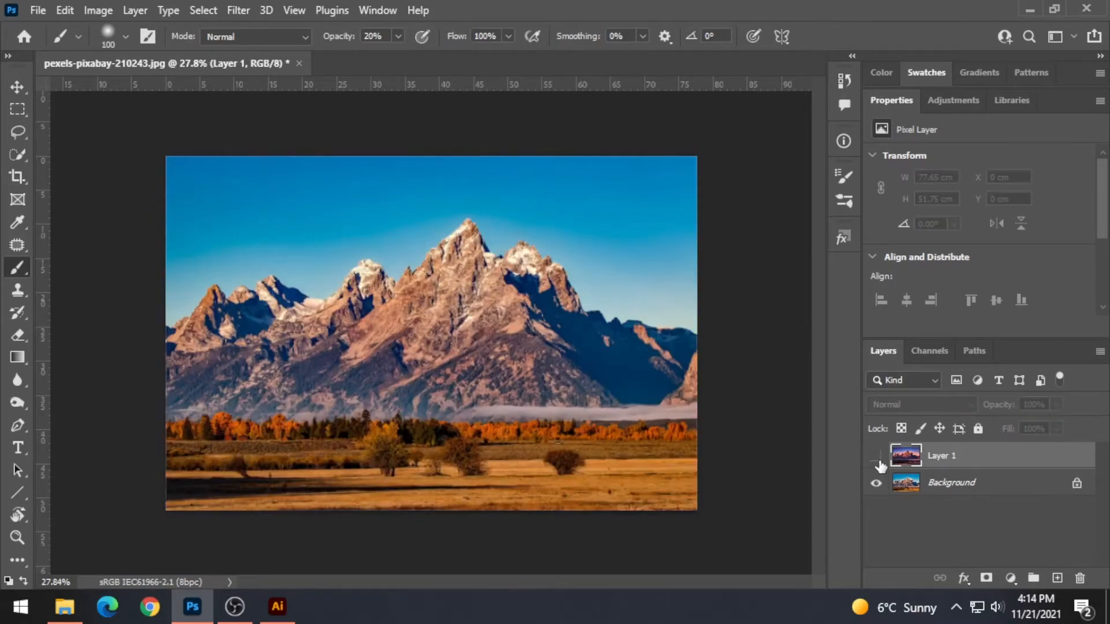
left_click(876, 457)
left_click(876, 457)
left_click(876, 456)
left_click(876, 457)
left_click(876, 457)
left_click(877, 456)
left_click(876, 456)
left_click(876, 456)
left_click(876, 456)
- Compare the mountain peaks up close with the original by hiding and showing Layer 1
left_click_drag(518, 231, 583, 302)
left_click(876, 457)
left_click(877, 456)
left_click(876, 457)
left_click(876, 456)
left_click(876, 457)
left_click(876, 456)
left_click(877, 456)
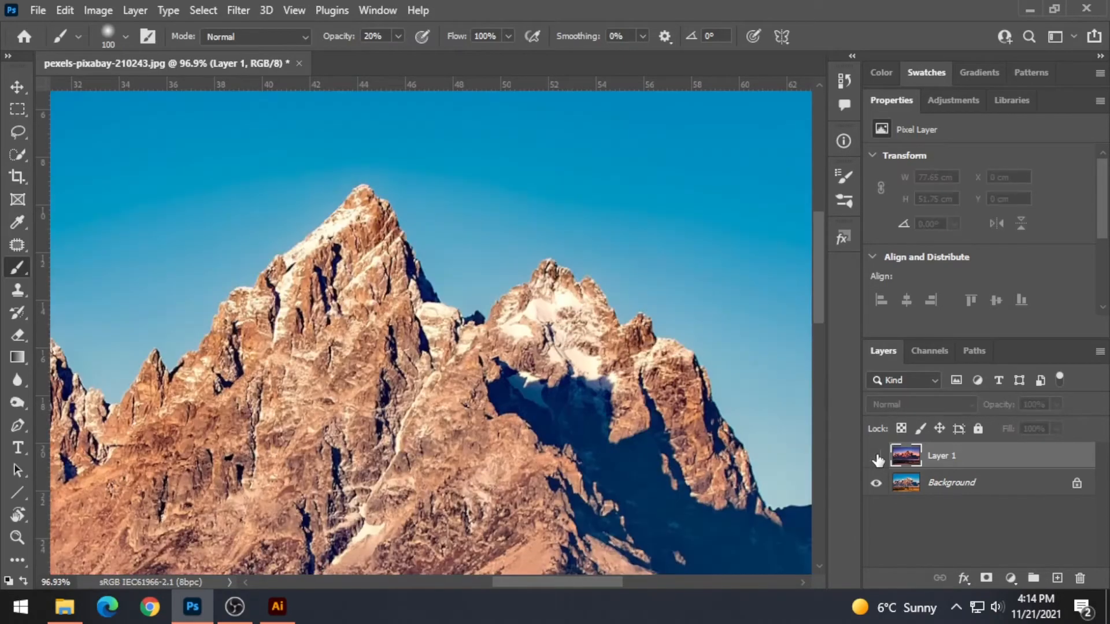
left_click(877, 457)
left_click(876, 456)
left_click(876, 457)
left_click(876, 456)
left_click(876, 457)
left_click(876, 456)
left_click(876, 456)
left_click(876, 456)
- Compare the trees and field in the foreground with and without Layer 1
left_click_drag(581, 472, 508, 501)
left_click_drag(516, 462, 765, 463)
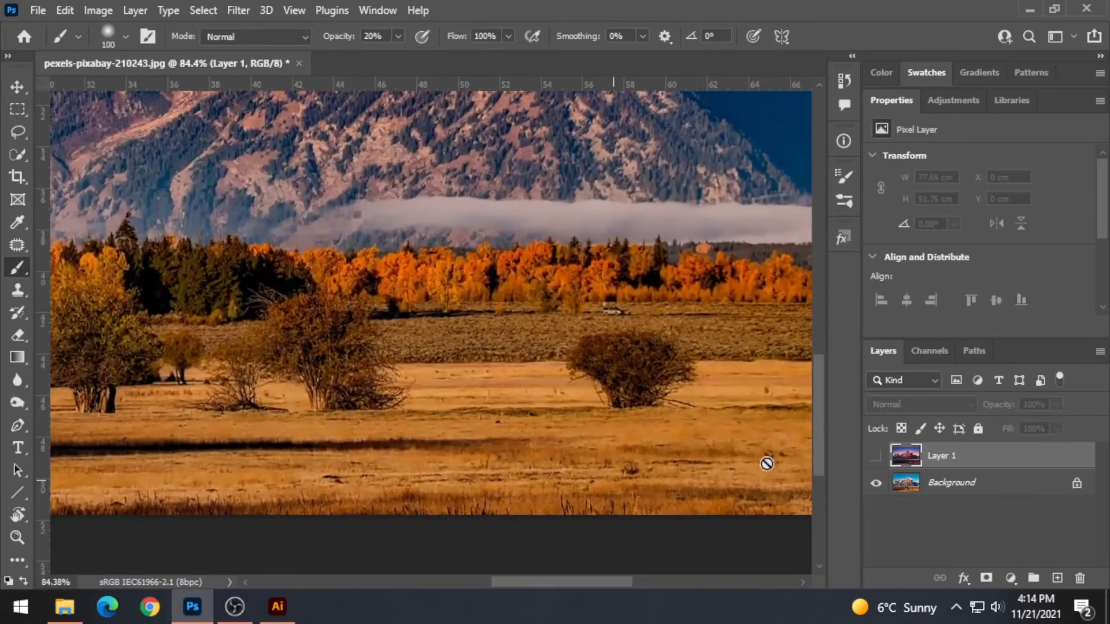
left_click(876, 457)
left_click(876, 456)
left_click(876, 456)
left_click(876, 456)
left_click(876, 456)
left_click(876, 457)
left_click(876, 457)
- Inspect the sky and peaks of the sunset version closely, and check the image's pixel dimensions and resolution
left_click_drag(635, 231, 705, 413)
left_click_drag(260, 293, 530, 360)
left_click_drag(364, 283, 518, 468)
left_click_drag(517, 262, 370, 447)
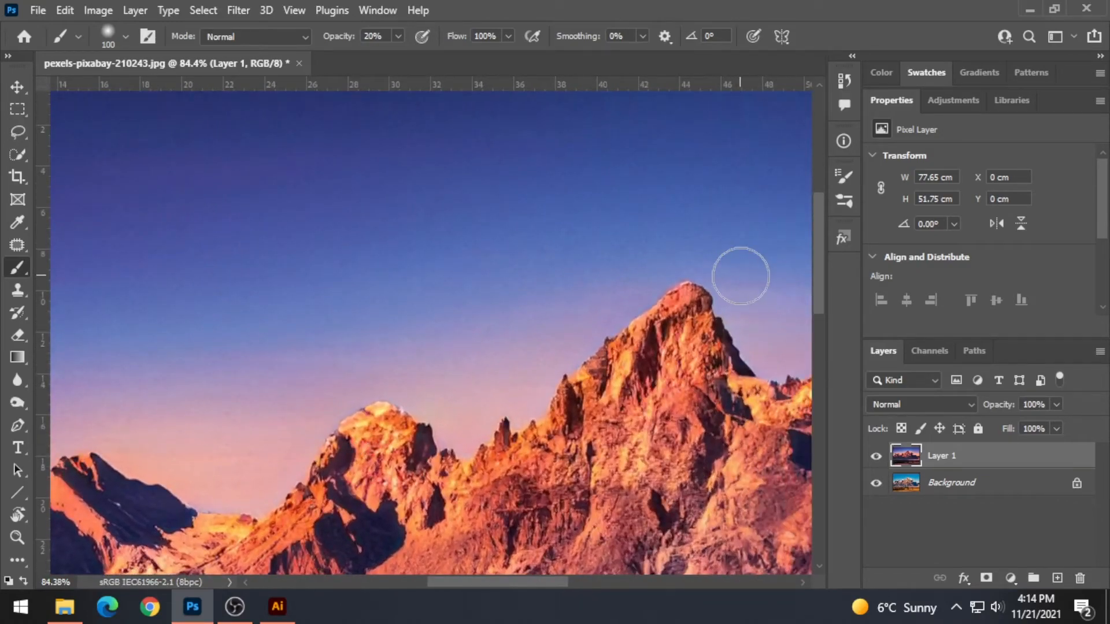
left_click(92, 11)
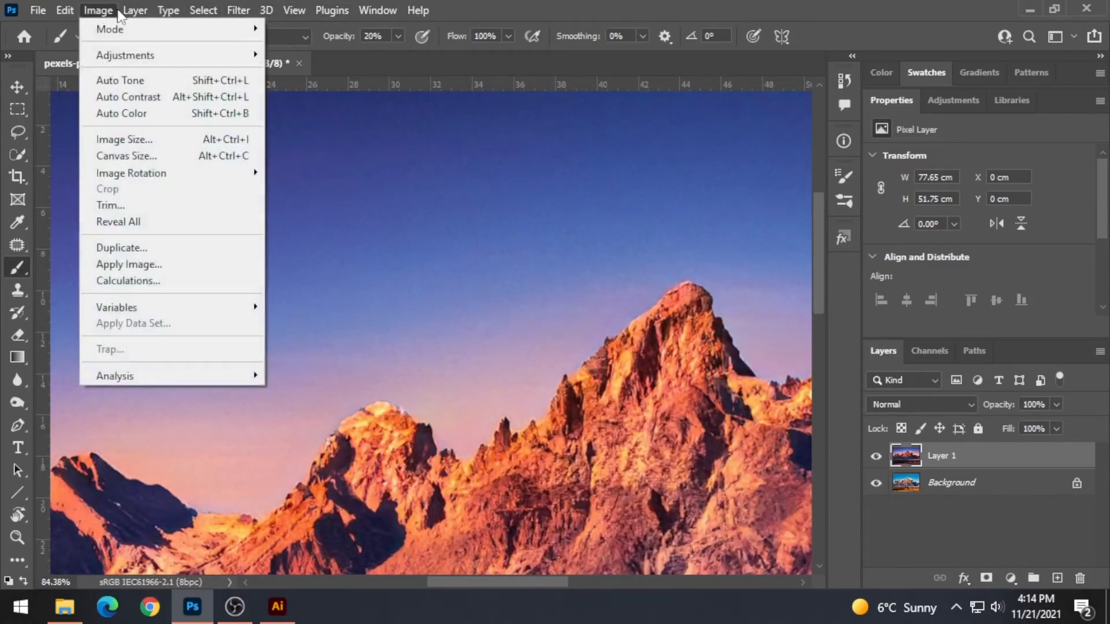
left_click(133, 139)
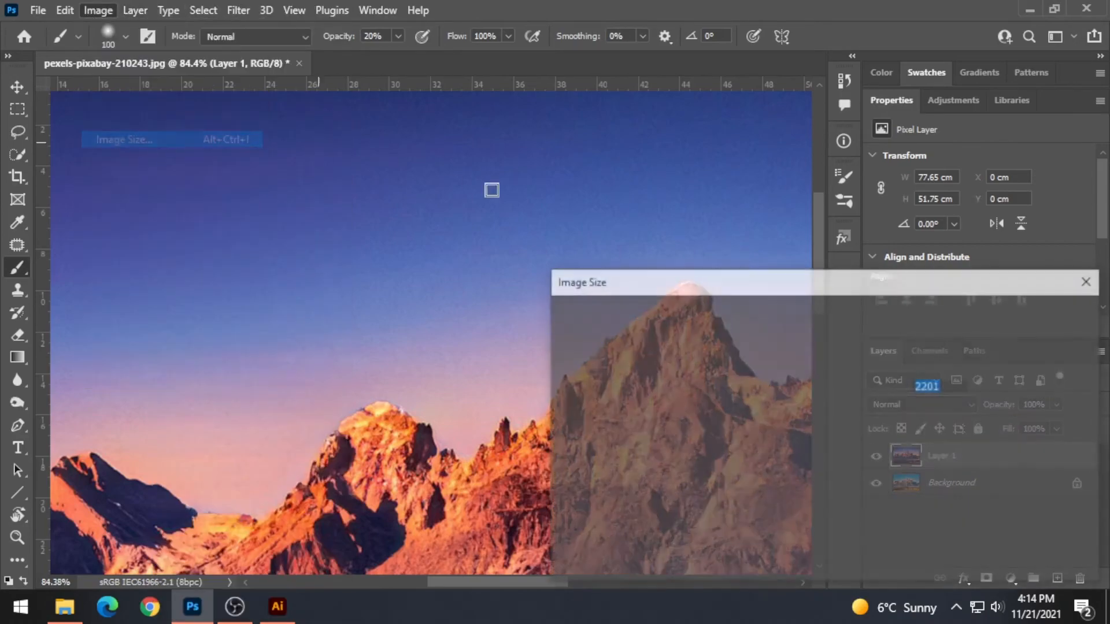
left_click_drag(742, 305, 439, 180)
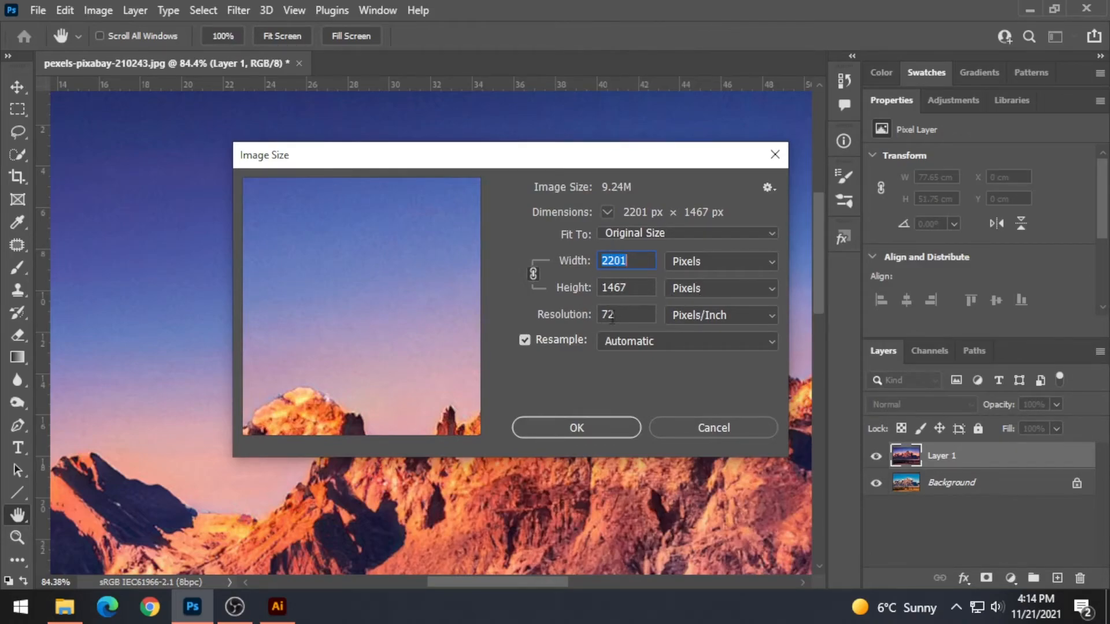
left_click(719, 431)
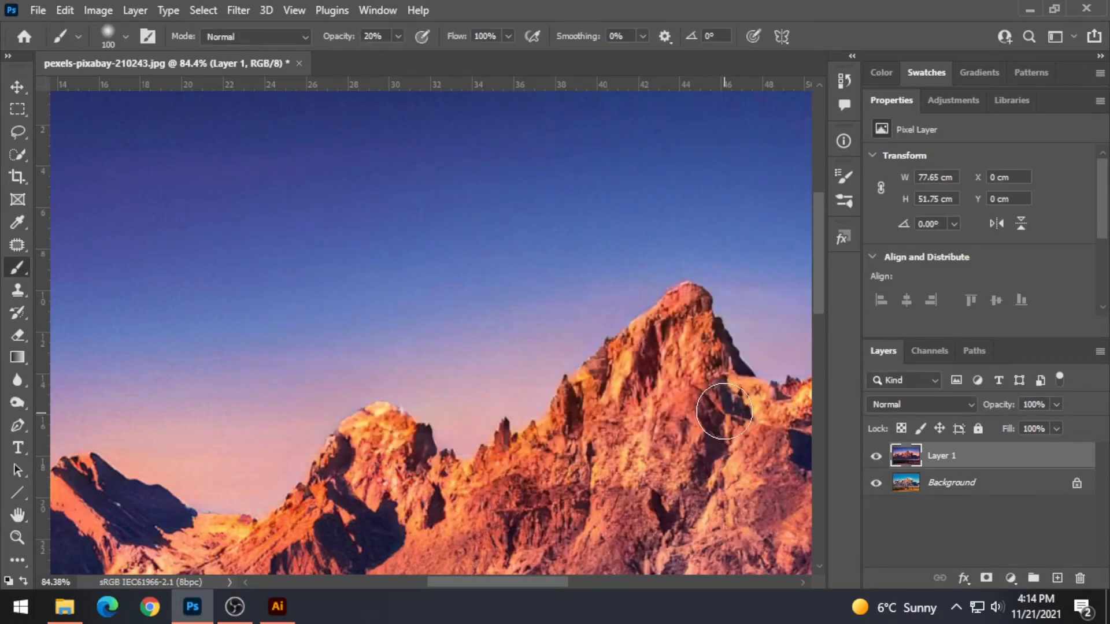
- Compare the sky and ridge with the original again and examine the filtered layer's detail at high magnification
left_click(877, 456)
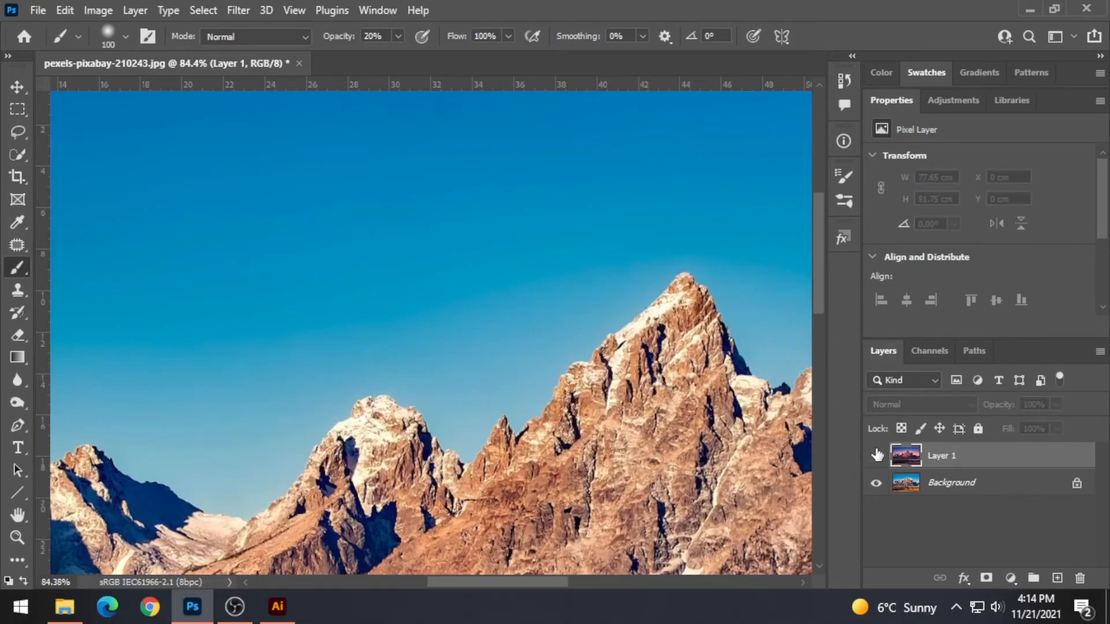
left_click(876, 456)
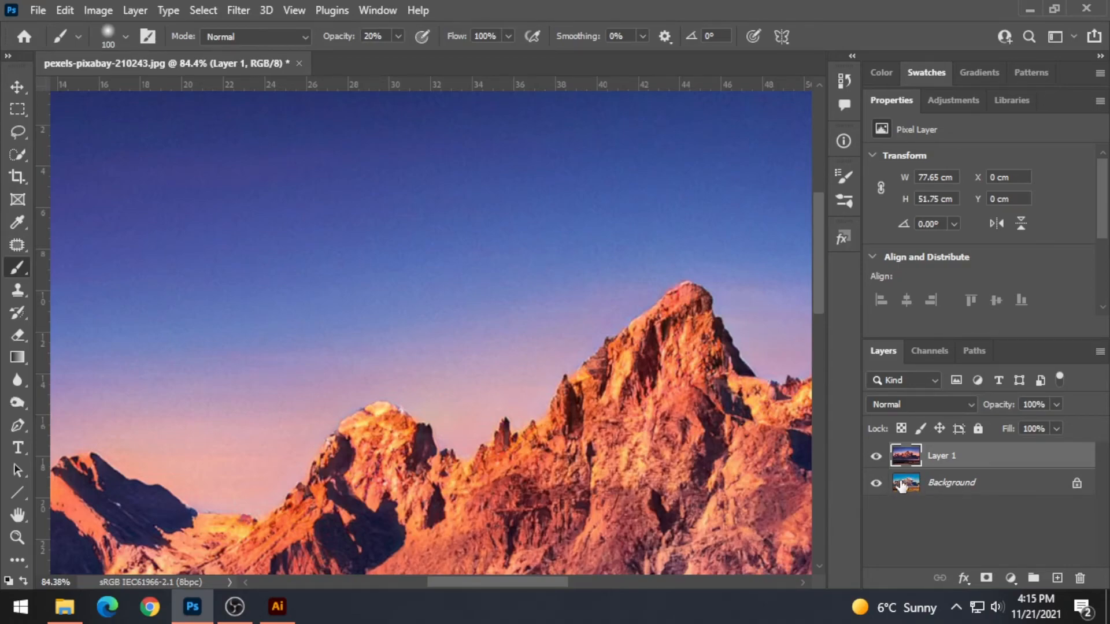
key("ctrl+space")
left_click_drag(498, 298, 543, 320)
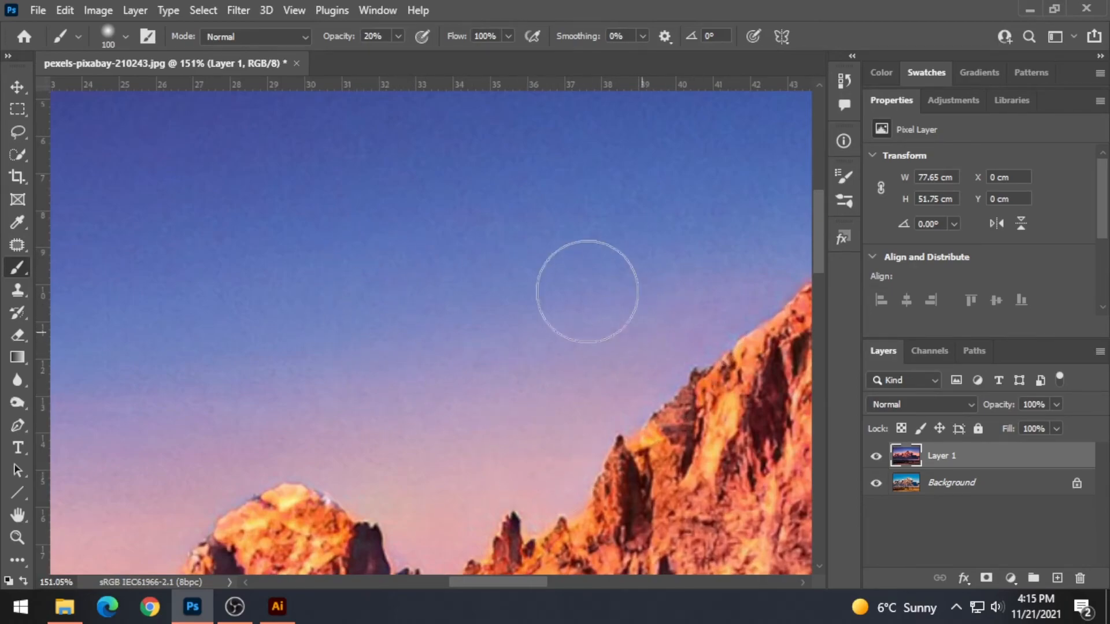
left_click_drag(689, 394, 601, 447)
left_click_drag(657, 493, 504, 365)
mouse_move(586, 432)
left_mouse_down()
mouse_move(571, 436)
mouse_move(582, 434)
left_mouse_up()
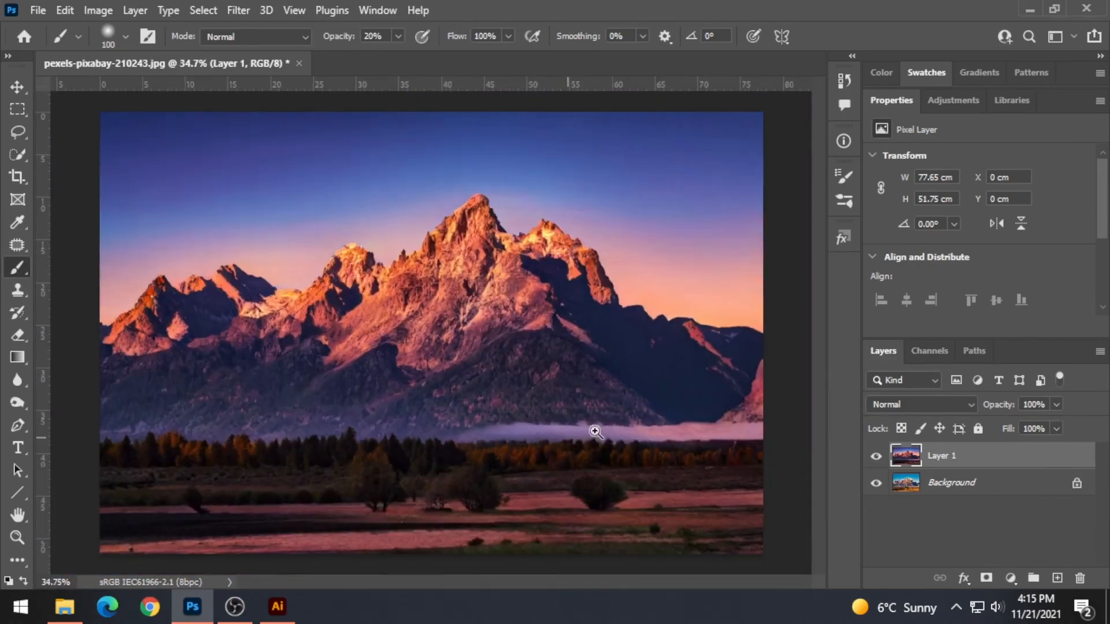